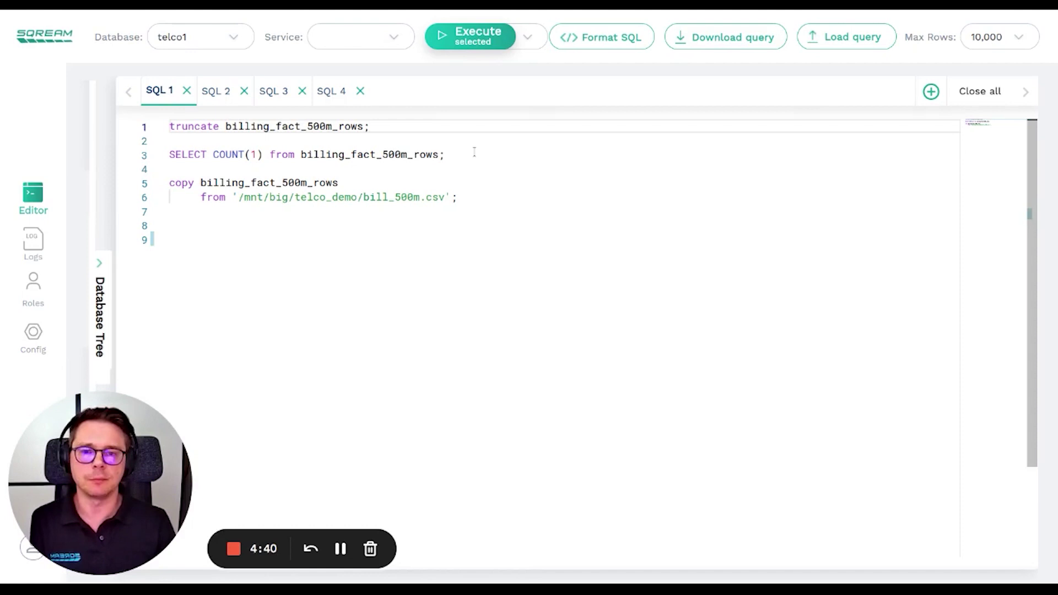
Run the line-3 row-count query, then the COPY loading bill_500m.csv into billing_fact_500m_rows.
left_click_drag(446, 155, 170, 155)
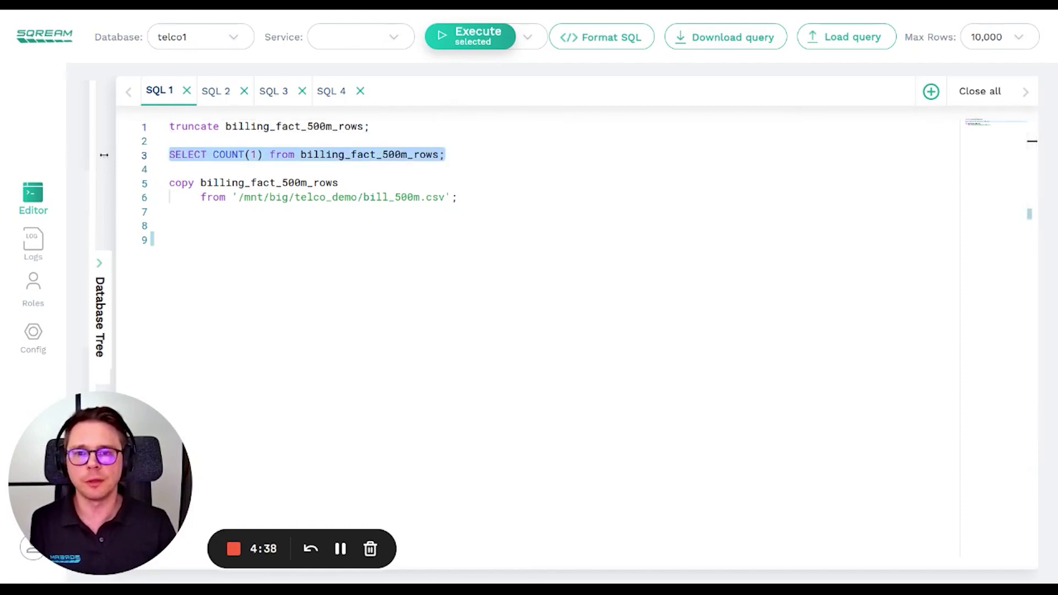
left_click(473, 42)
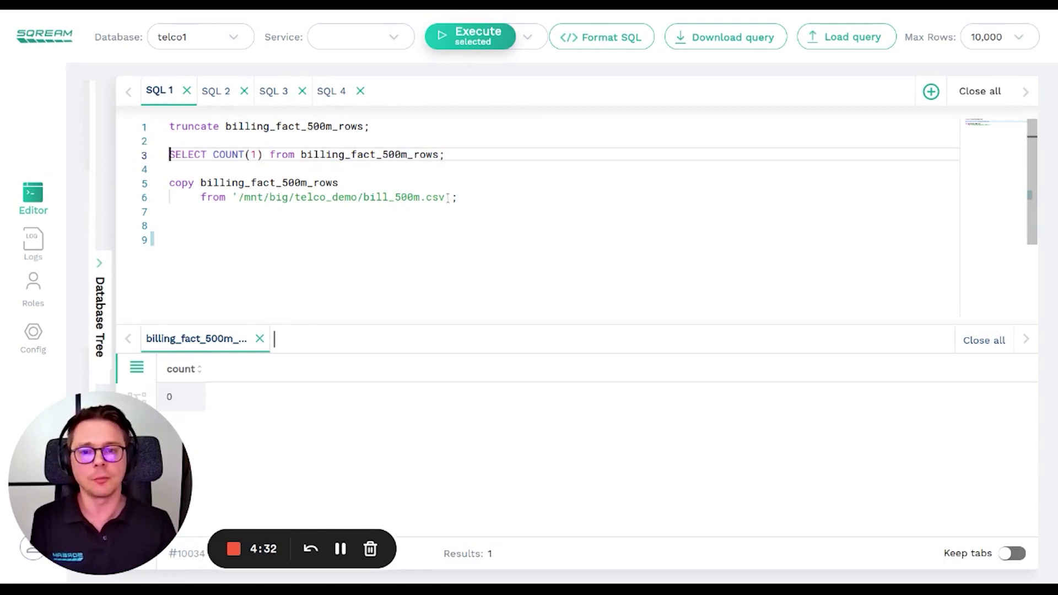
left_click_drag(448, 198, 232, 197)
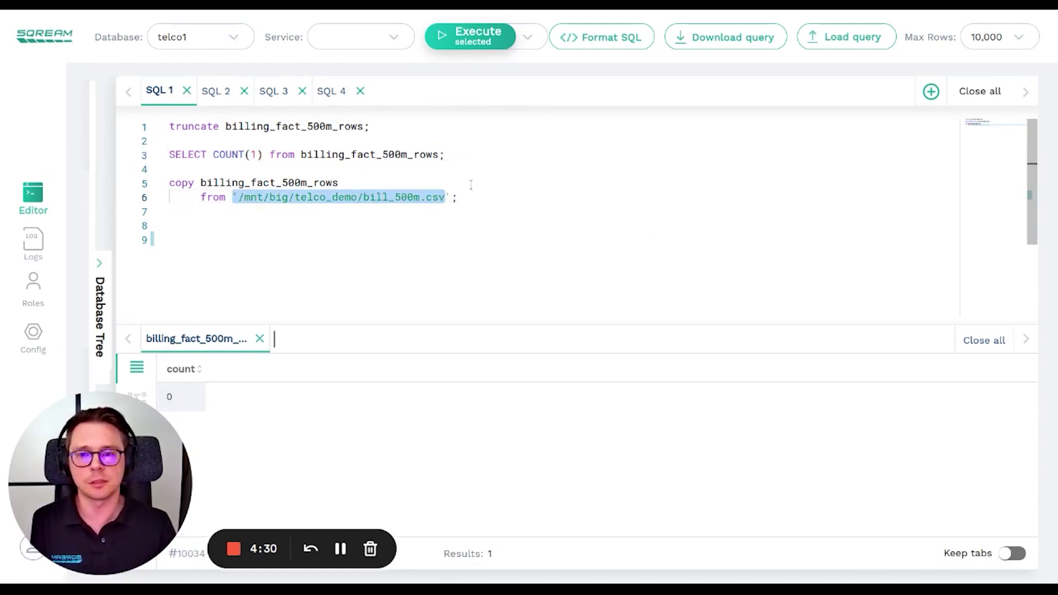
left_click_drag(490, 199, 145, 182)
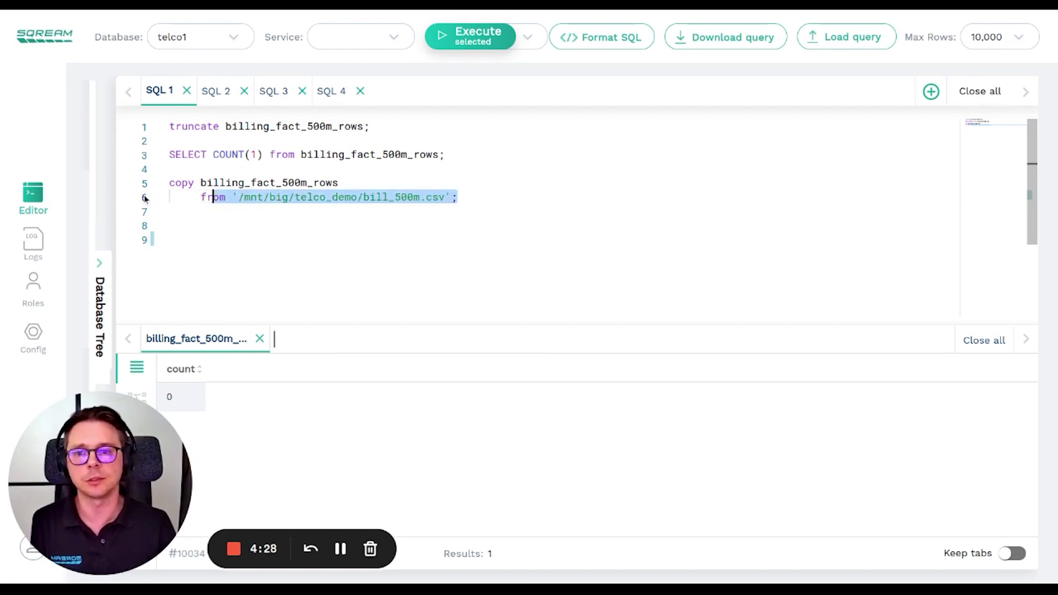
left_click(469, 37)
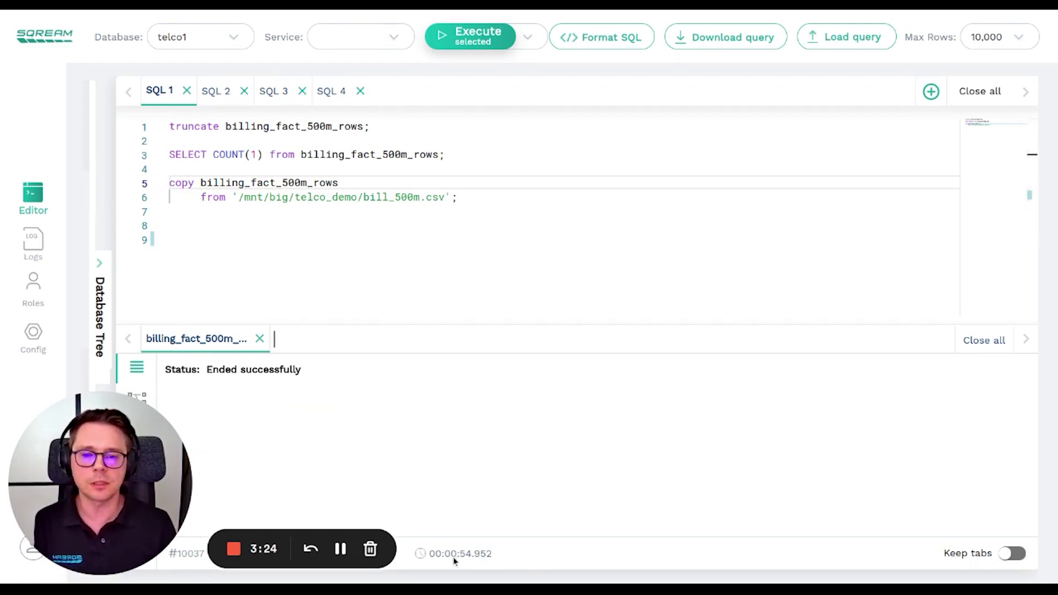
left_click_drag(494, 554, 451, 553)
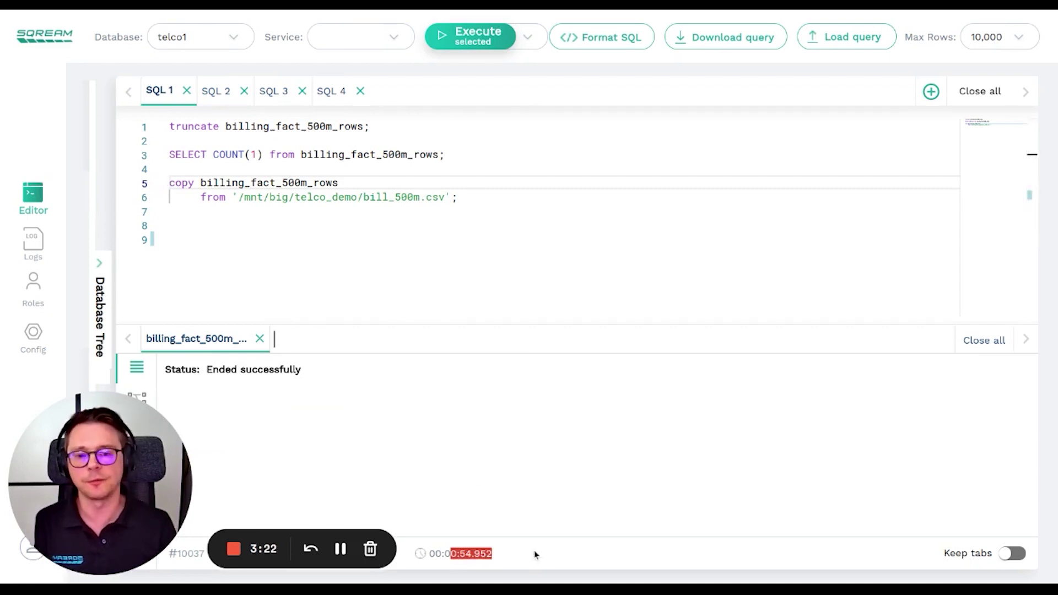
left_click(537, 554)
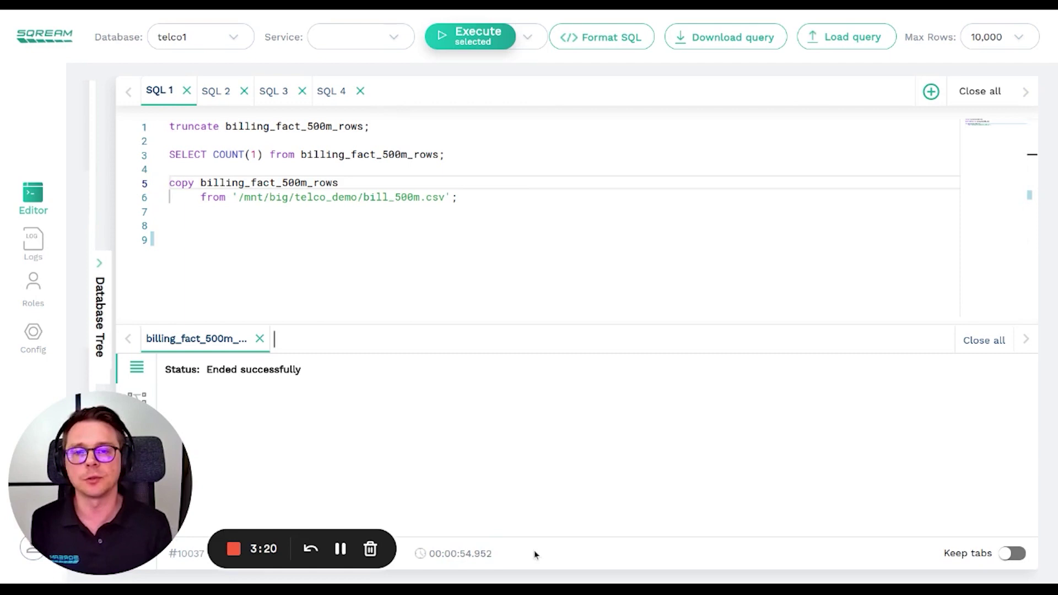